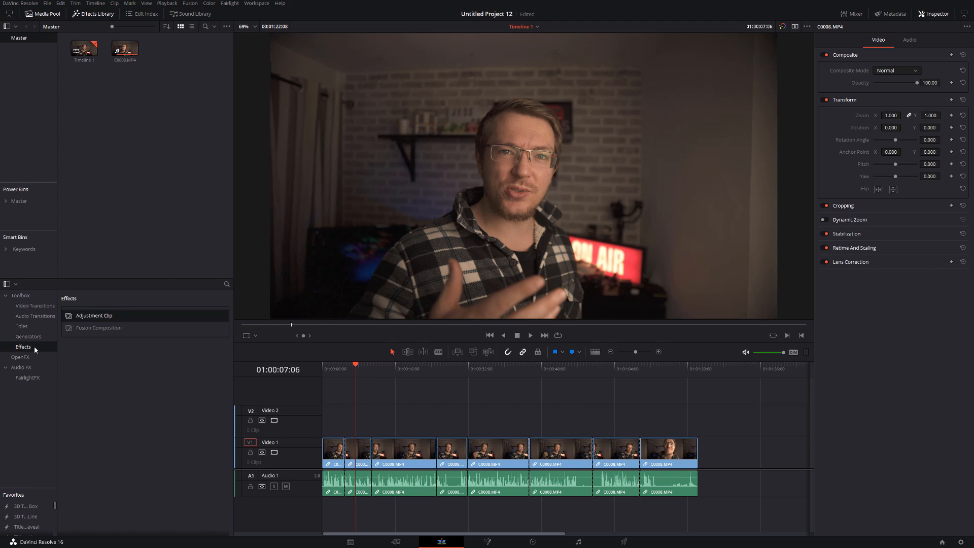
Step: Add an adjustment clip on Video 2 spanning all the clips of the timeline
left_click_drag(91, 321, 696, 436)
left_click(387, 368)
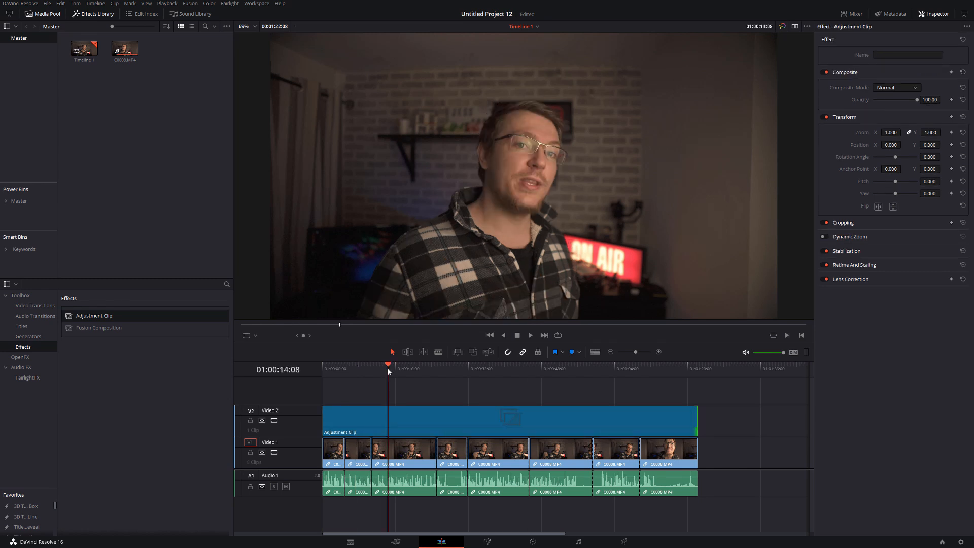
Step: Bring up the adjustment clip on the Color page for grading
left_click(404, 422)
left_click(533, 542)
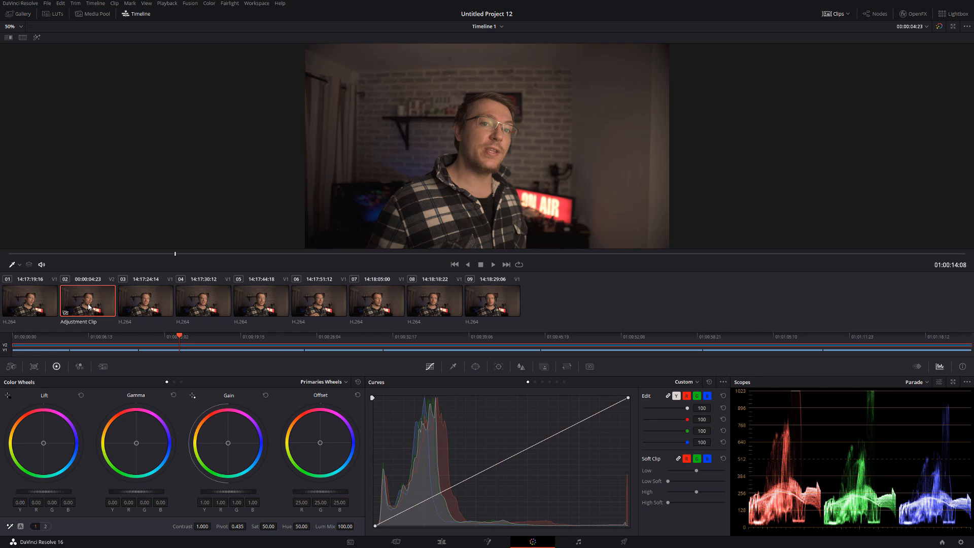
left_click(140, 301)
left_click(100, 301)
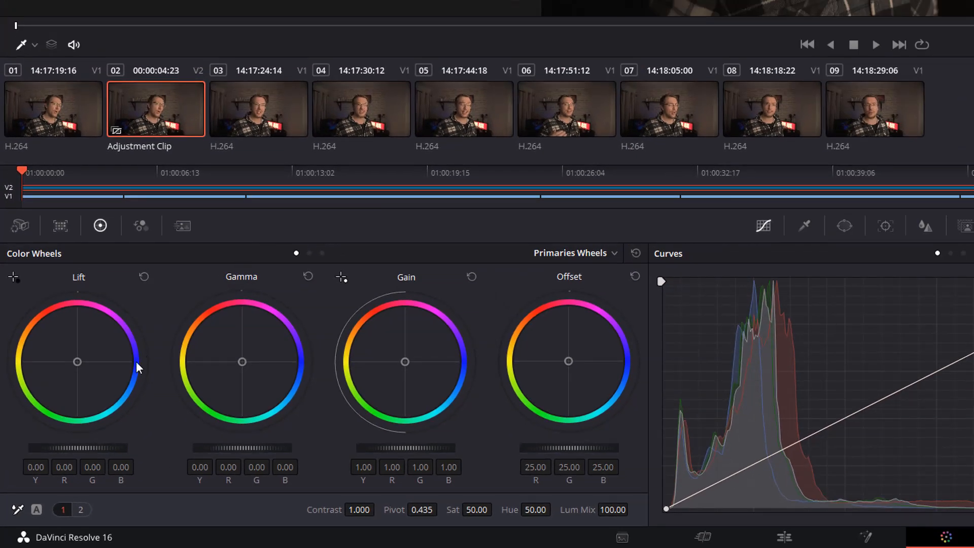
Step: White-balance the adjustment clip by sampling a white patch of the checked shirt in the viewer
left_click(17, 510)
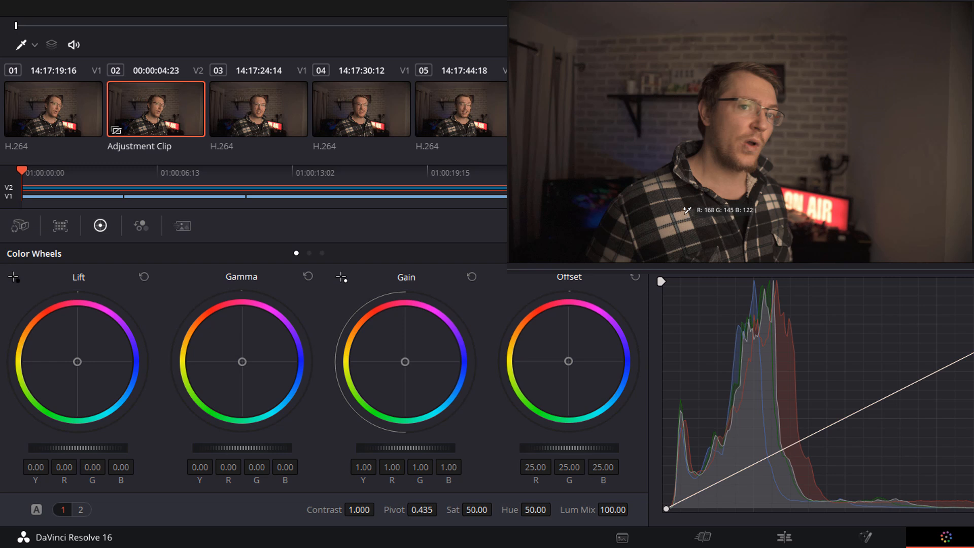
left_click(668, 215)
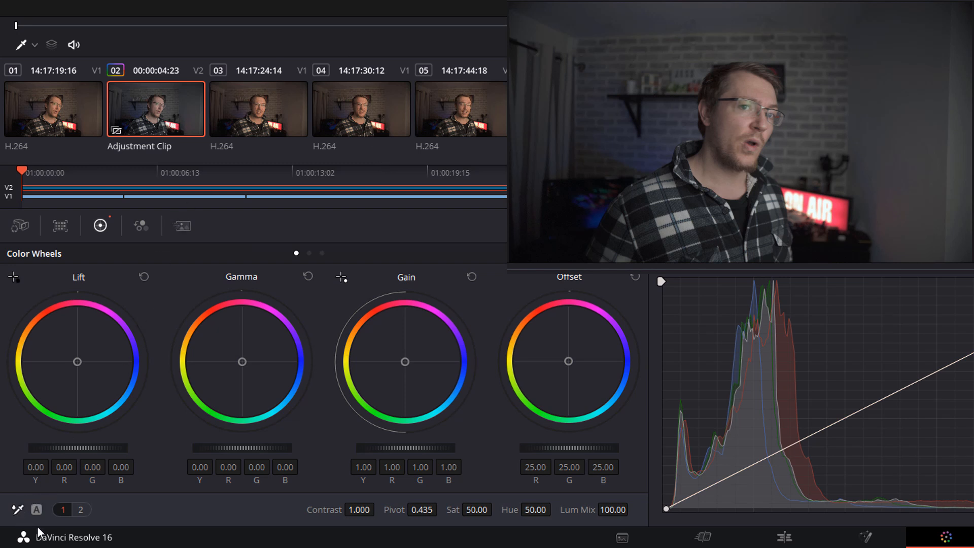
Step: Try different white balance extremes on the adjustment clip, ending with temperature at -1350 and tint at 24
left_click(81, 509)
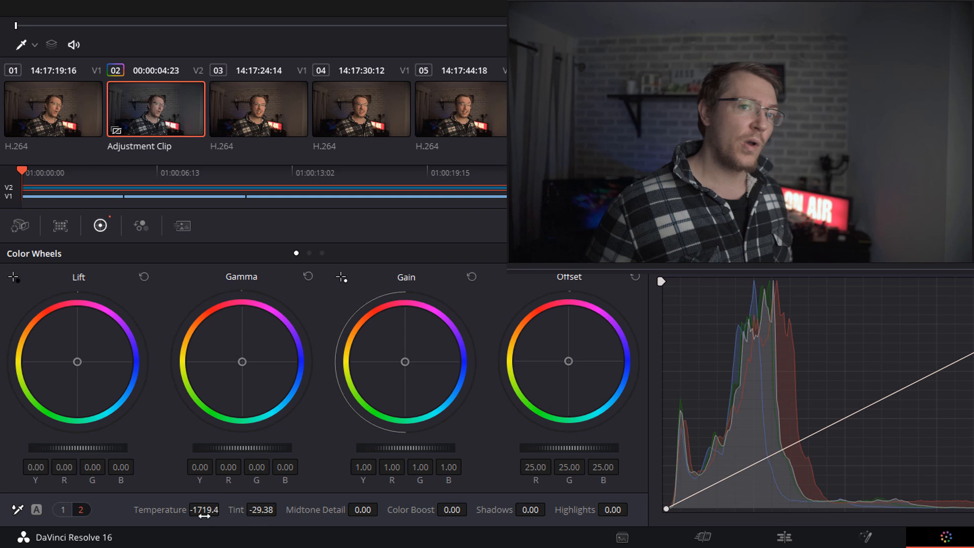
left_click_drag(203, 512, 224, 507)
left_click_drag(198, 511, 223, 506)
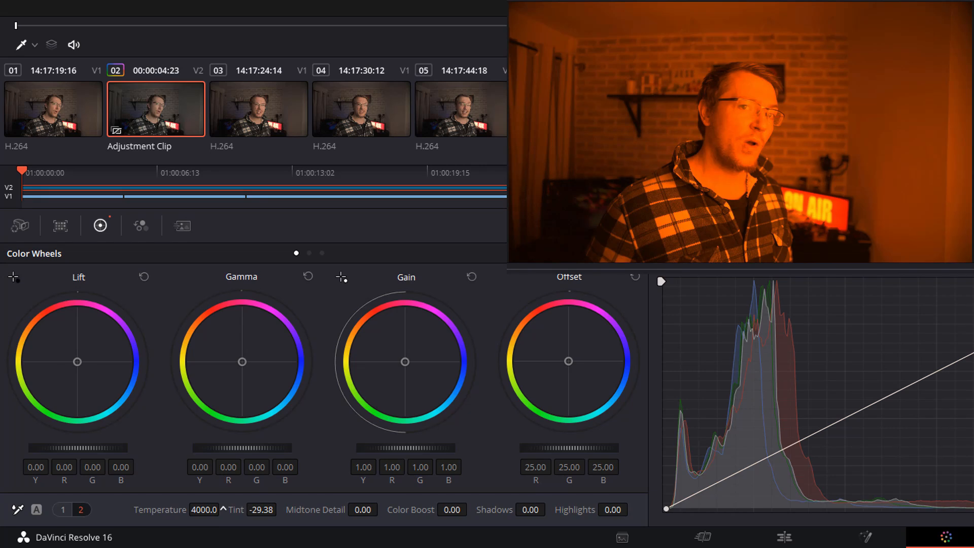
left_click_drag(223, 508, 224, 510)
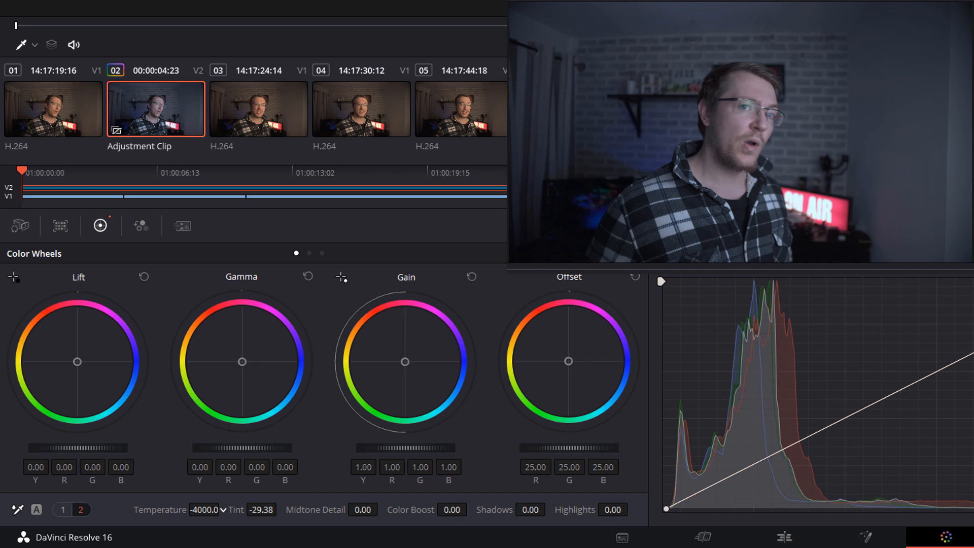
left_click_drag(223, 507, 223, 507)
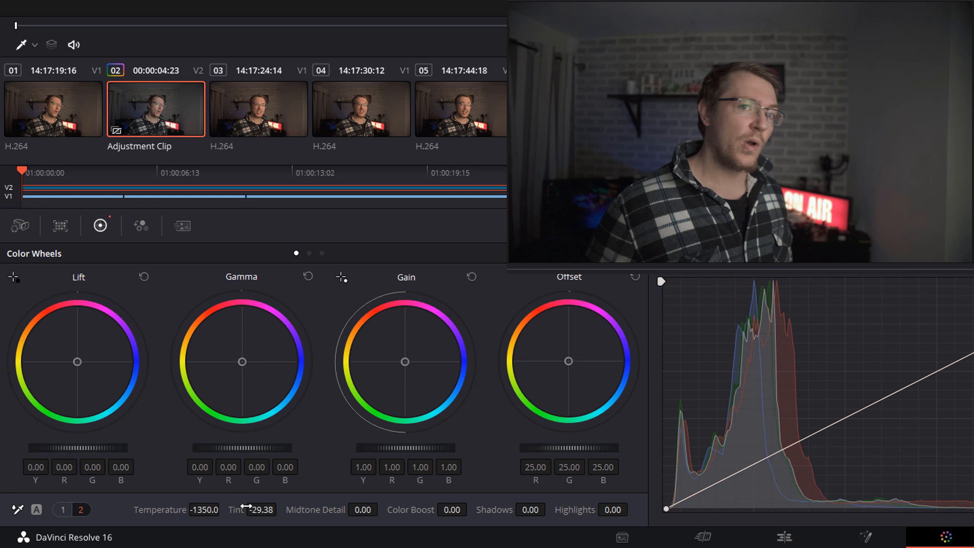
left_click_drag(258, 510, 280, 507)
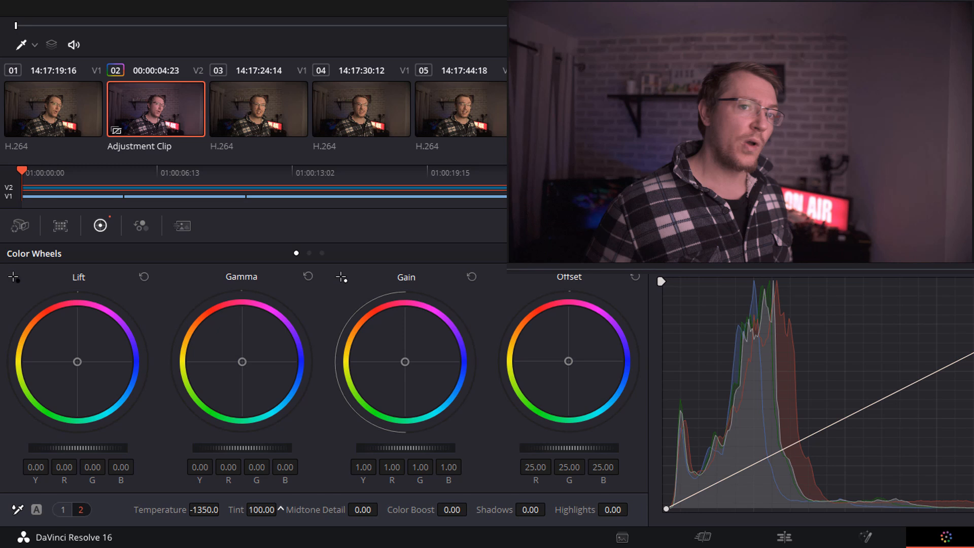
left_click_drag(280, 507, 280, 509)
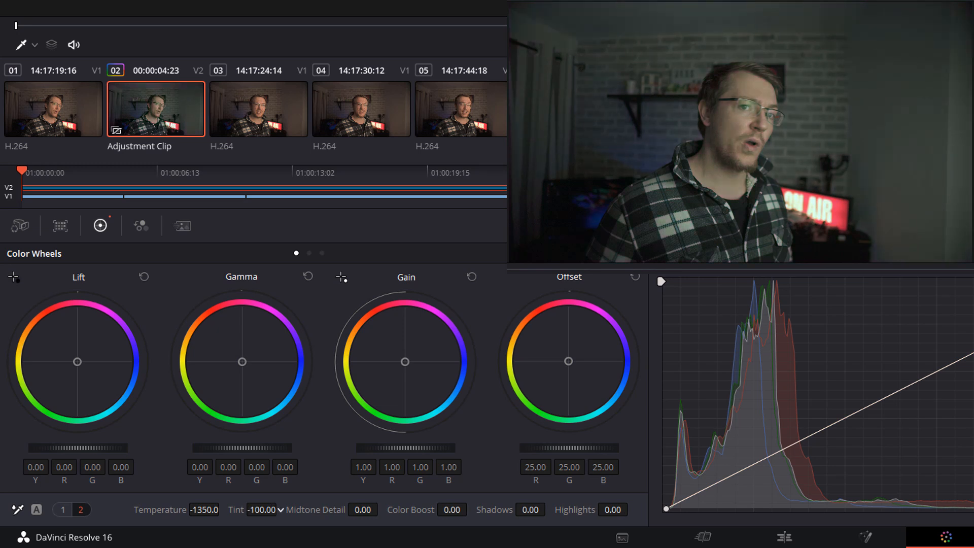
left_click_drag(280, 510, 256, 485)
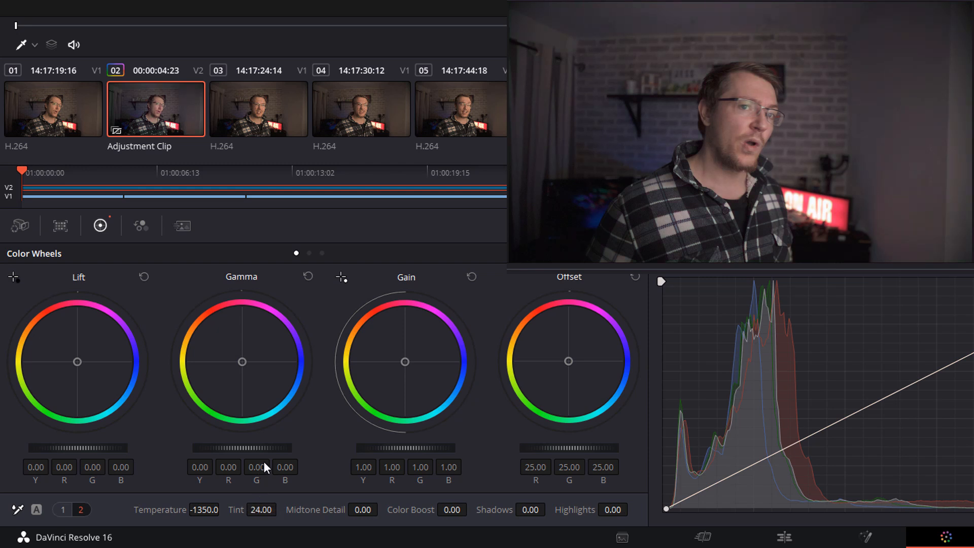
Step: Reset the adjustment clip's tint and temperature
double_click(236, 510)
double_click(152, 515)
Step: Raise the adjustment clip's contrast to 1.184 and its saturation to 60.40
left_click(64, 511)
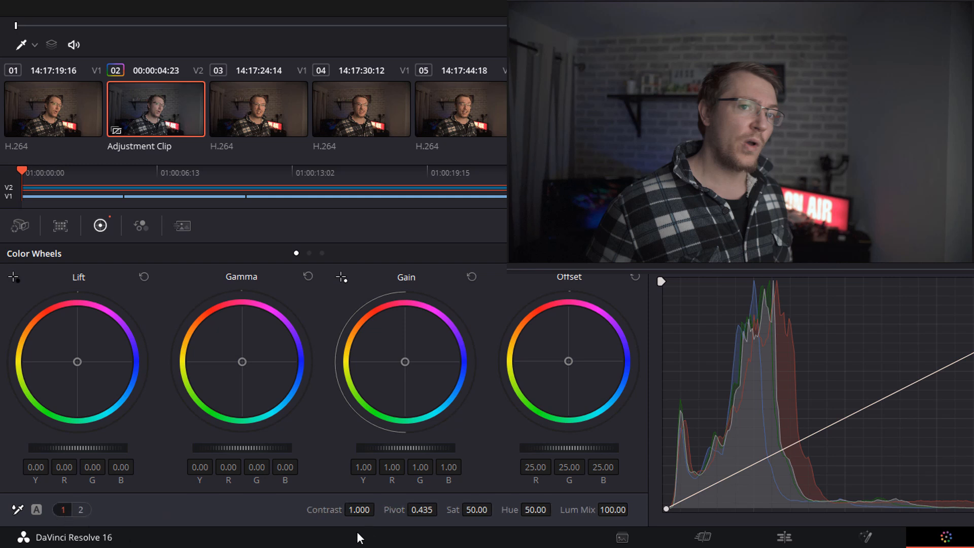
left_click_drag(349, 512, 378, 510)
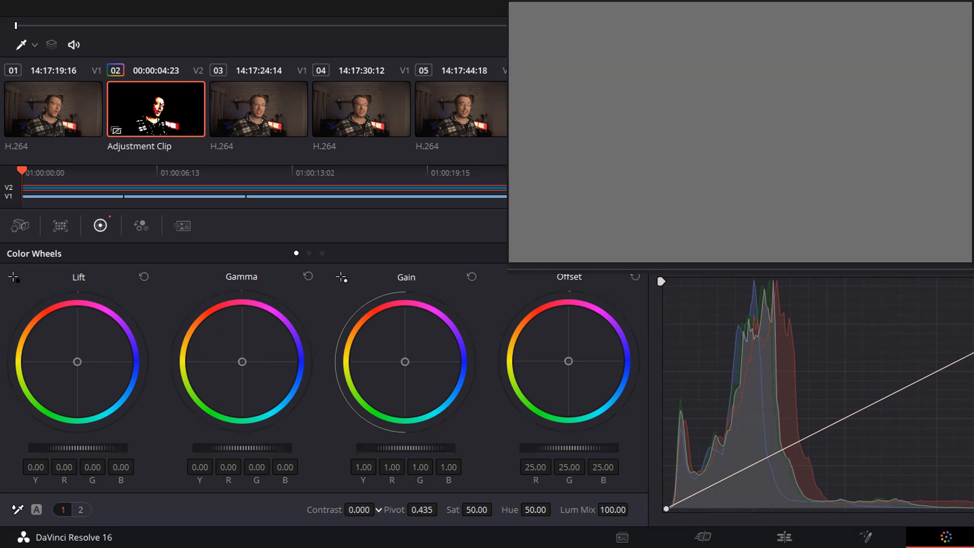
double_click(332, 512)
left_click_drag(357, 511, 378, 509)
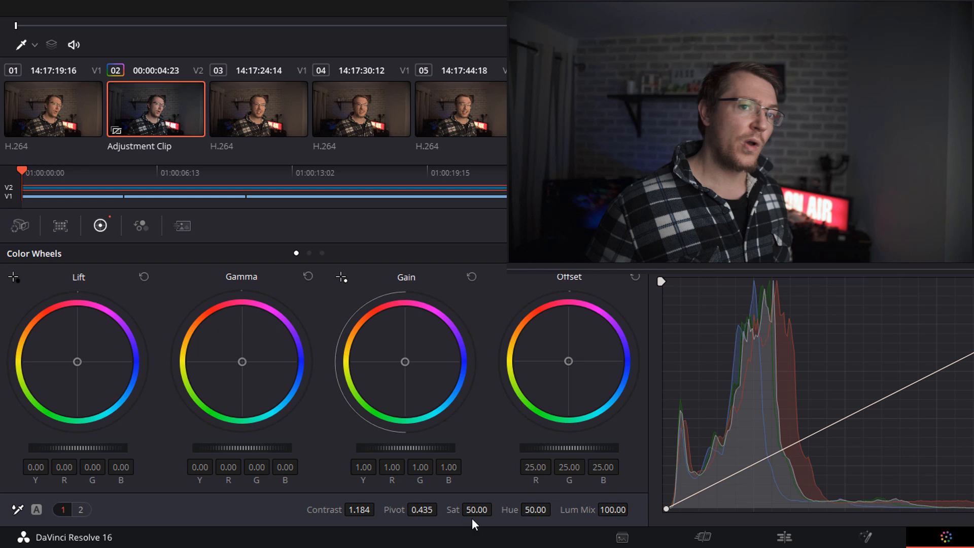
left_click_drag(469, 513, 497, 509)
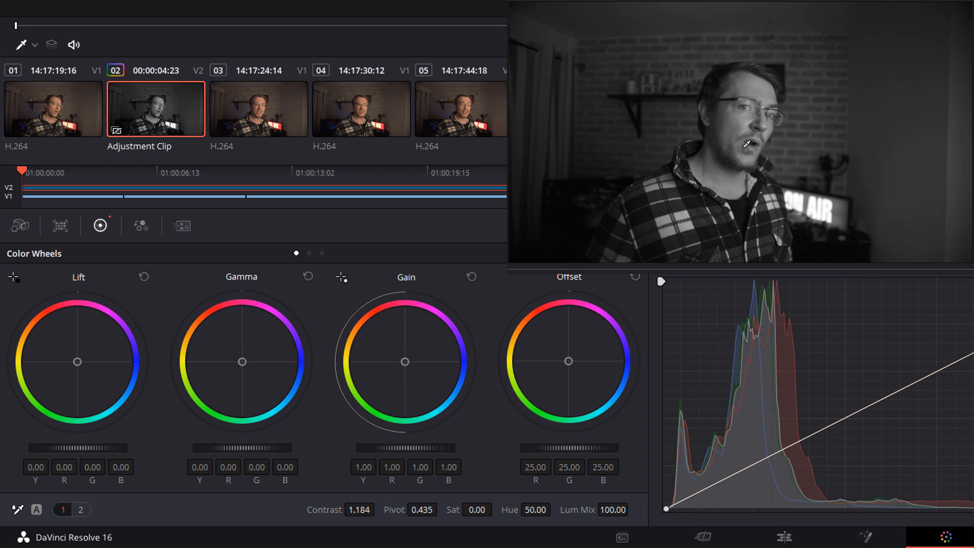
left_click_drag(455, 511, 496, 509)
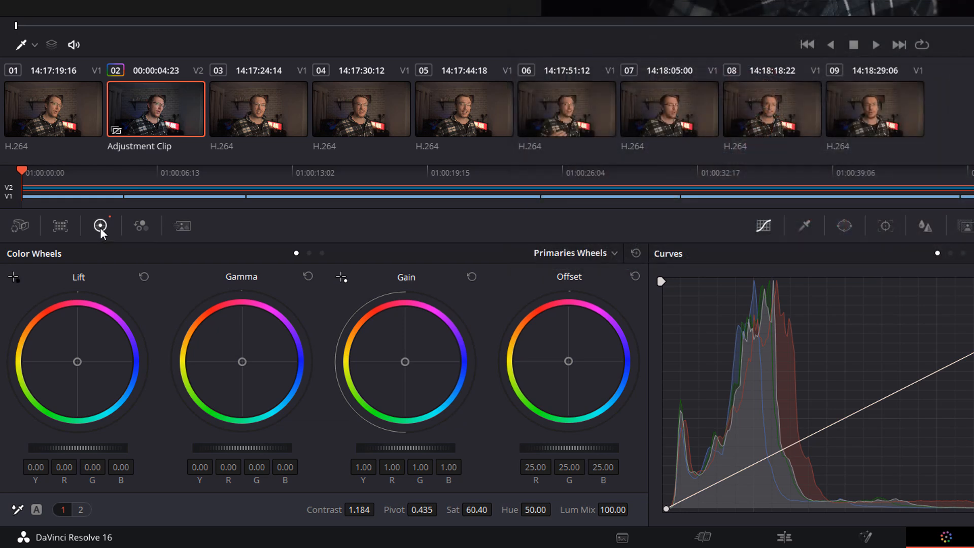
Step: Keep the colour wheels in Primaries Wheels mode and raise the overall Gamma to 0.02
left_click(616, 254)
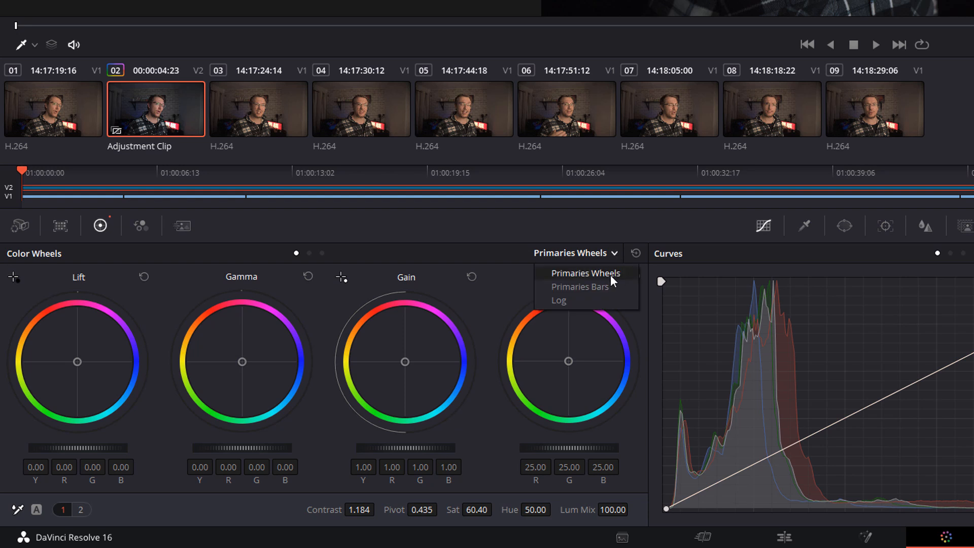
left_click(610, 275)
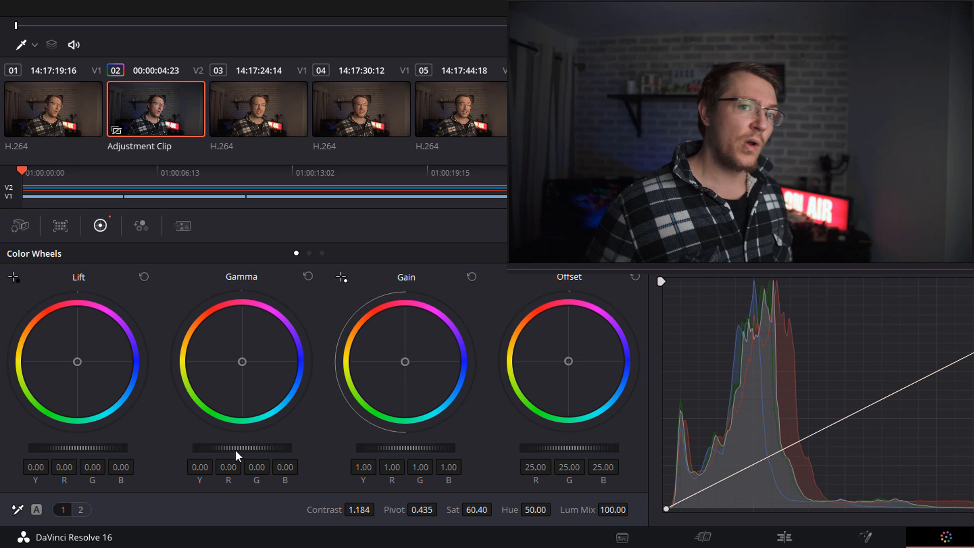
left_click_drag(235, 449, 299, 449)
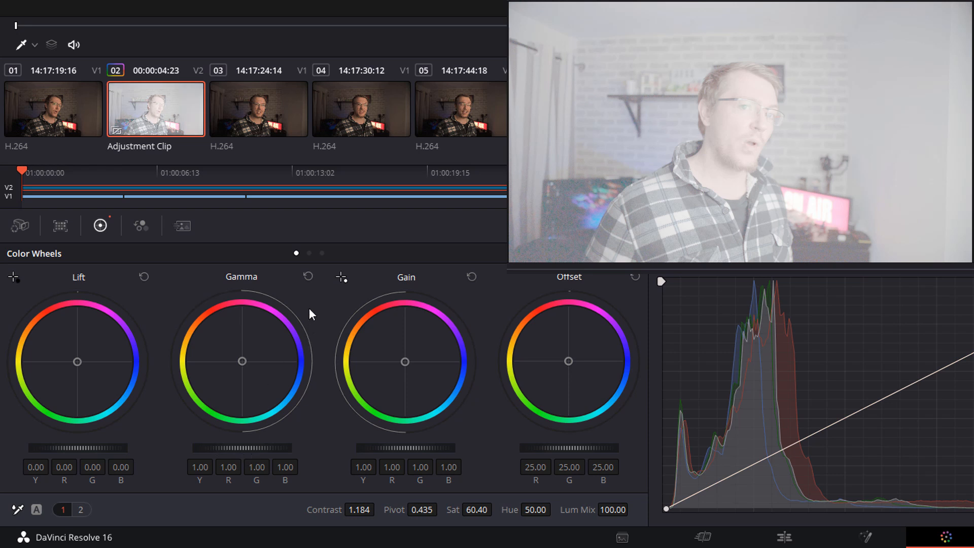
left_click(308, 277)
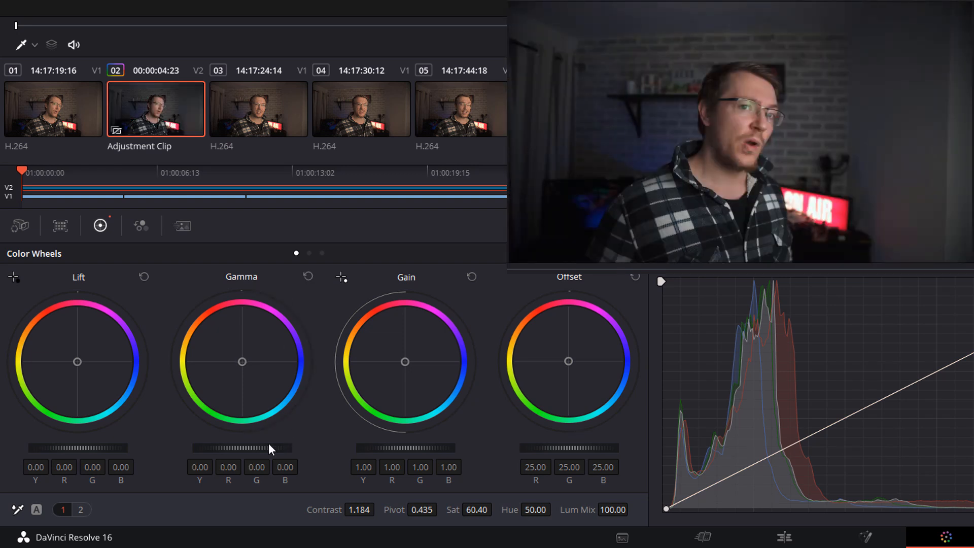
left_click_drag(241, 448, 244, 447)
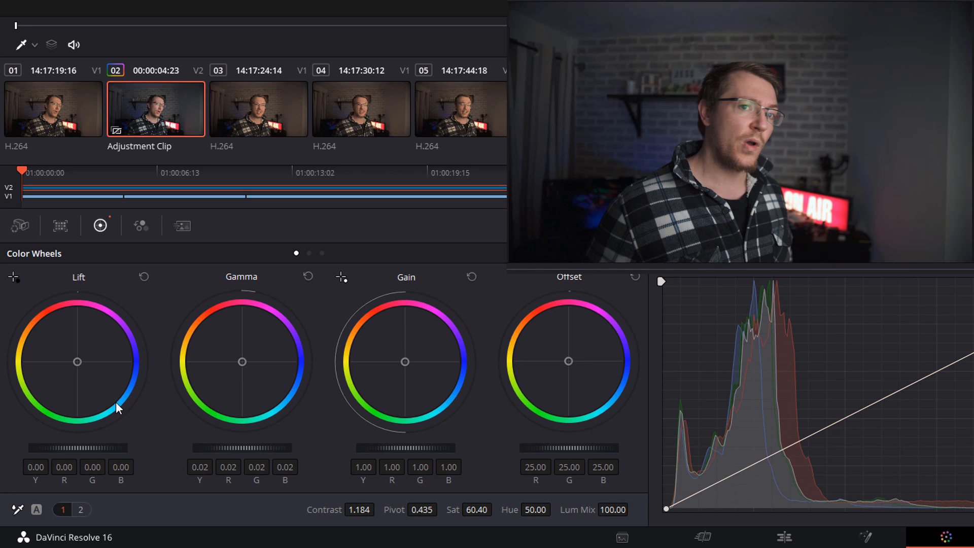
Step: Shift the Lift colour balance very slightly towards blue and the Gain balance slightly towards orange
left_click_drag(77, 363, 78, 362)
left_click_drag(405, 364, 400, 358)
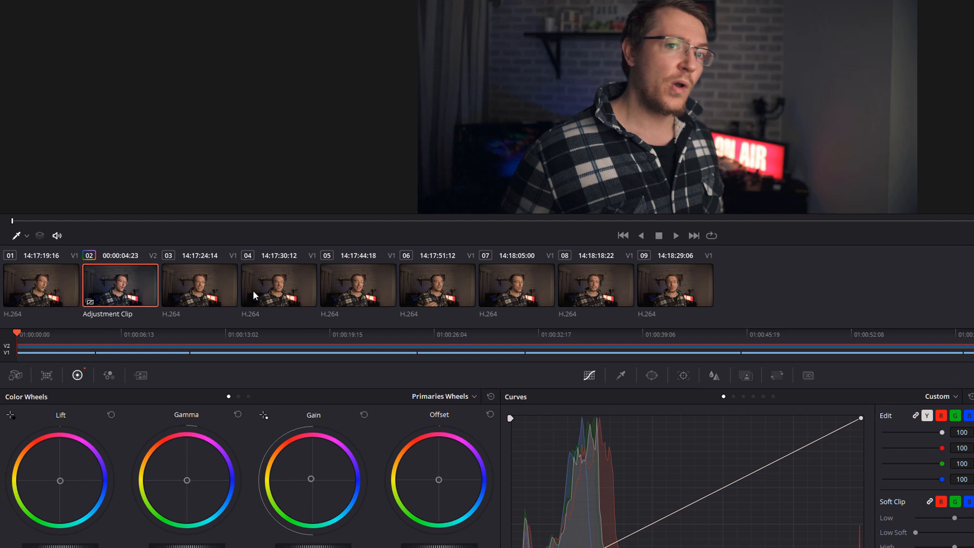
Step: Apply the adjustment clip's grade to clip 03 and to clip 05
left_click(209, 293)
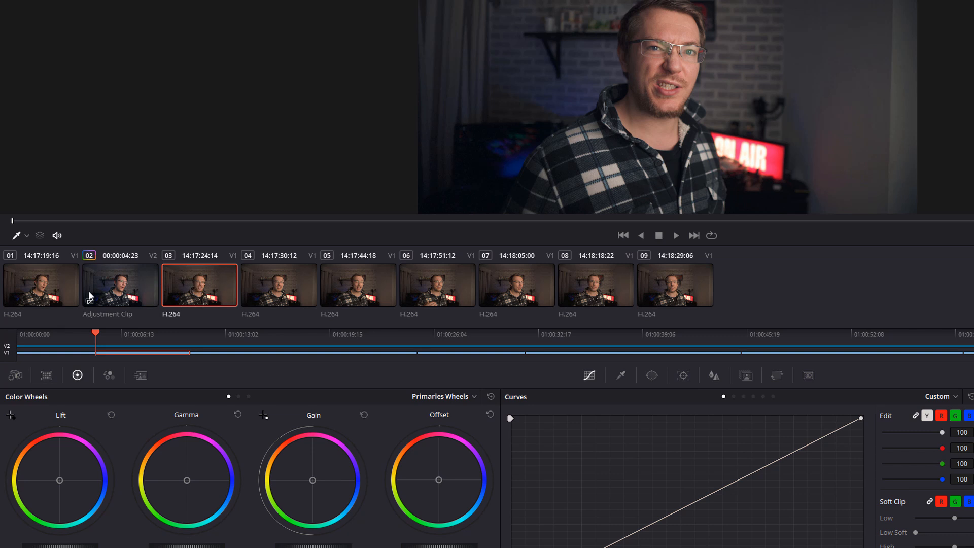
right_click(128, 288)
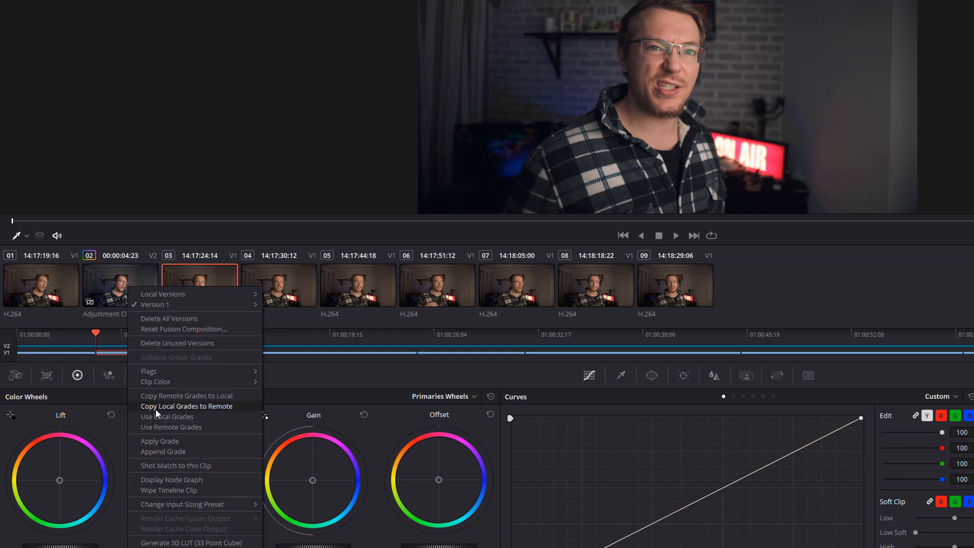
left_click(162, 442)
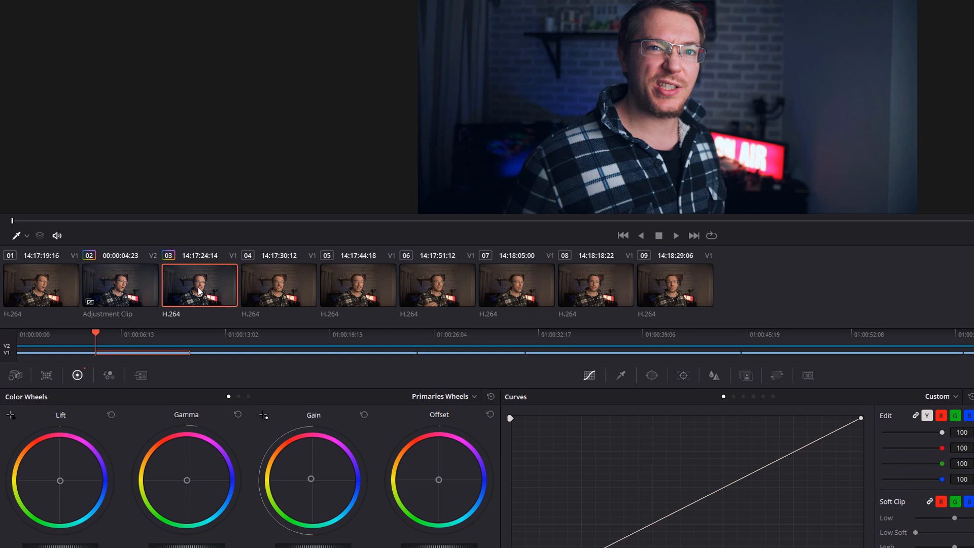
left_click(346, 292)
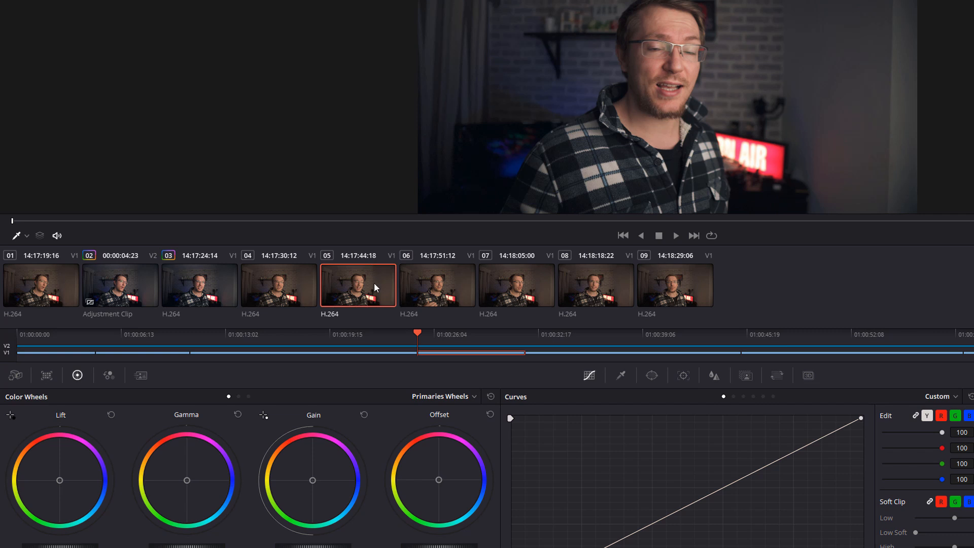
middle_click(115, 286)
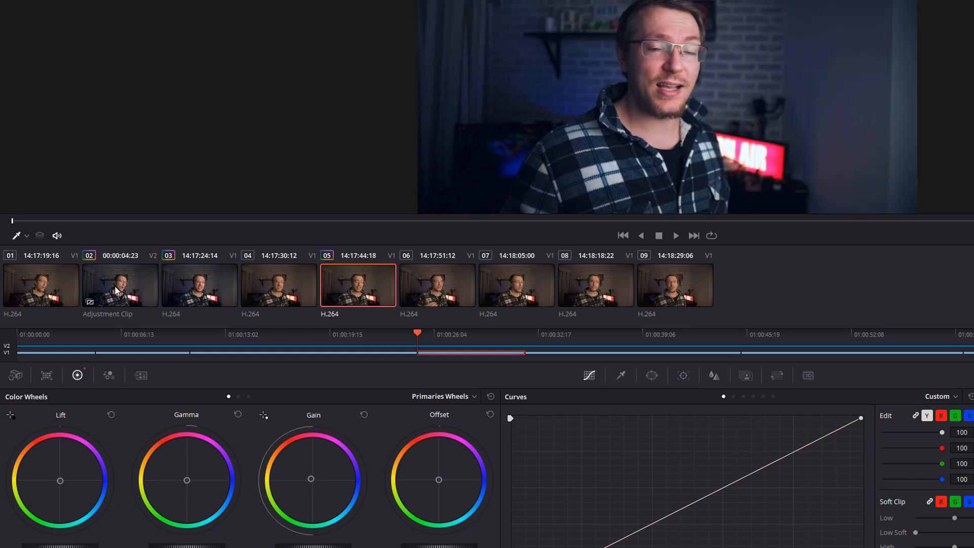